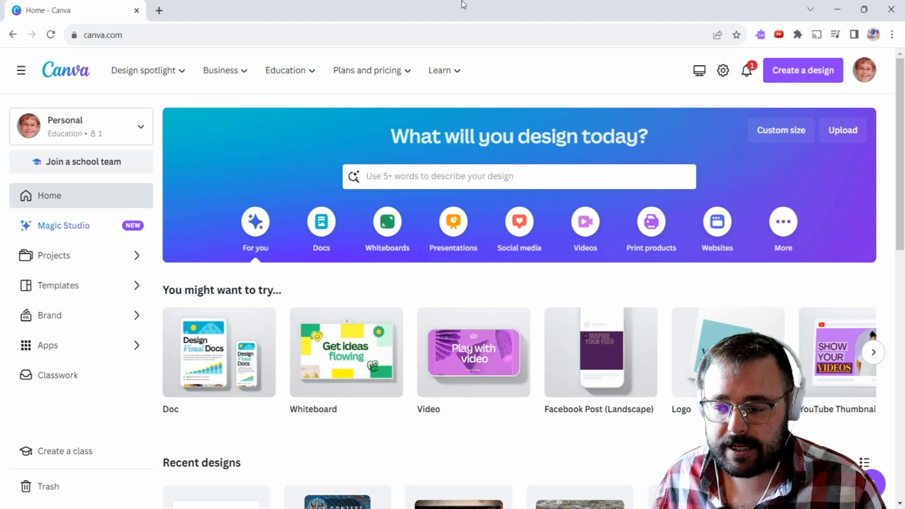
Step: Create a blank 1920 × 1080 px video design and open Google Drive as its upload source
click(586, 228)
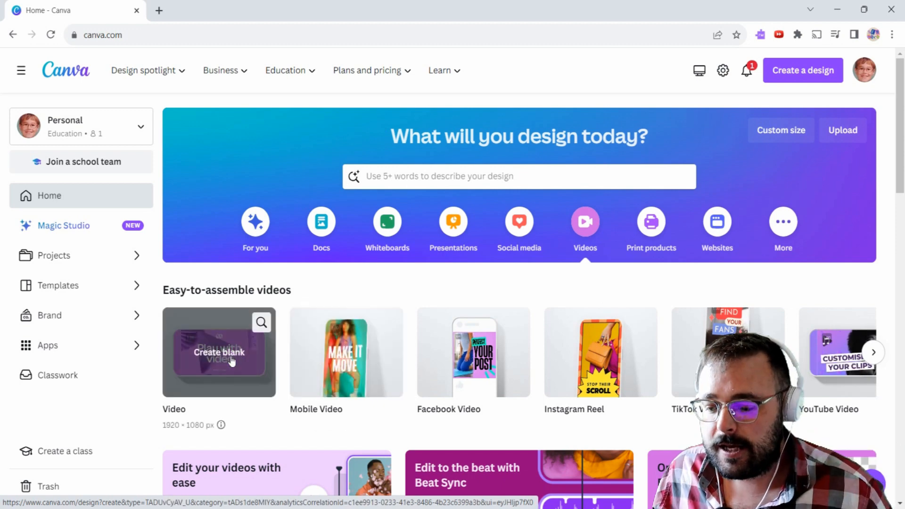
click(228, 359)
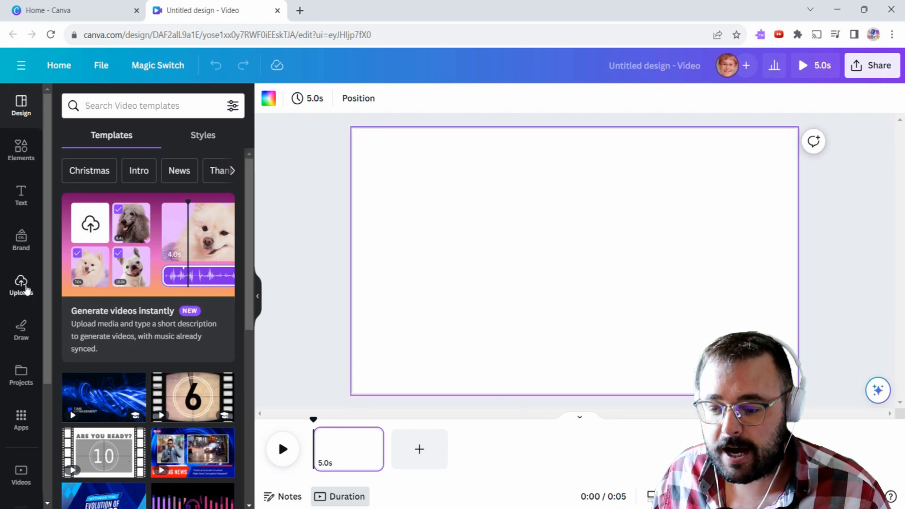
click(25, 291)
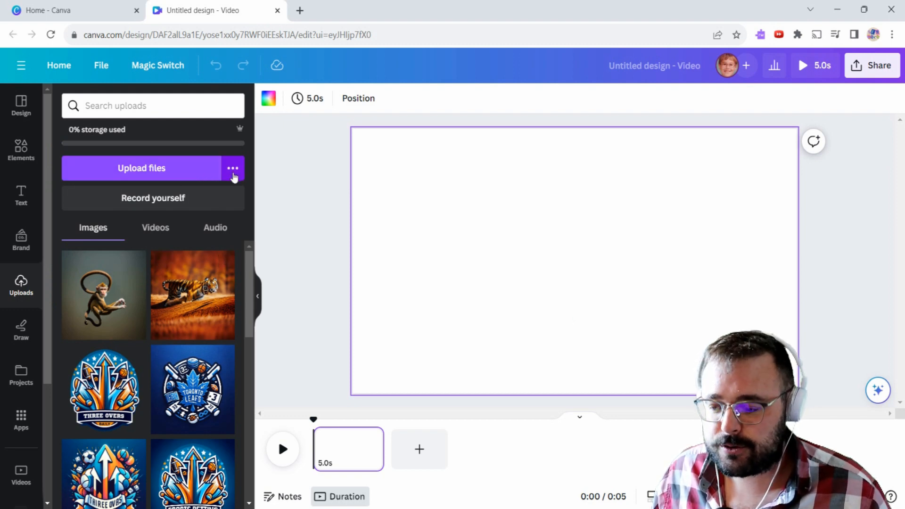
click(234, 171)
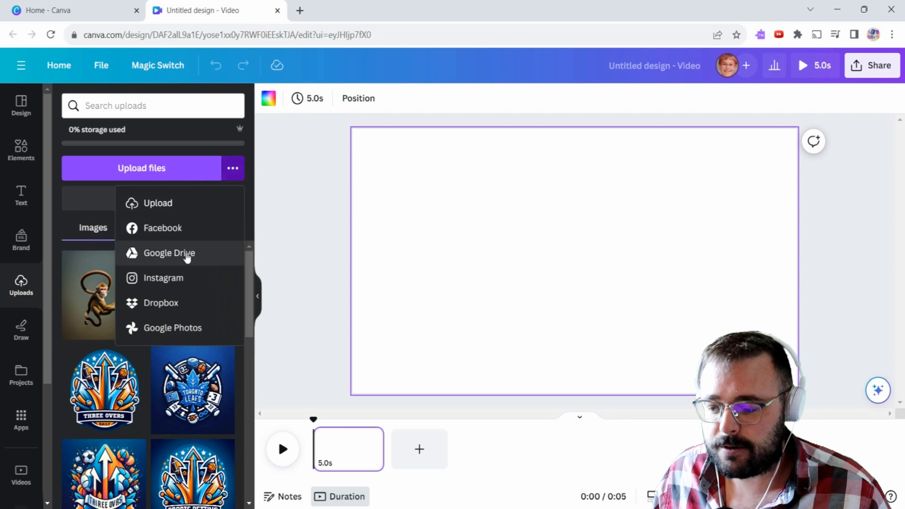
click(187, 256)
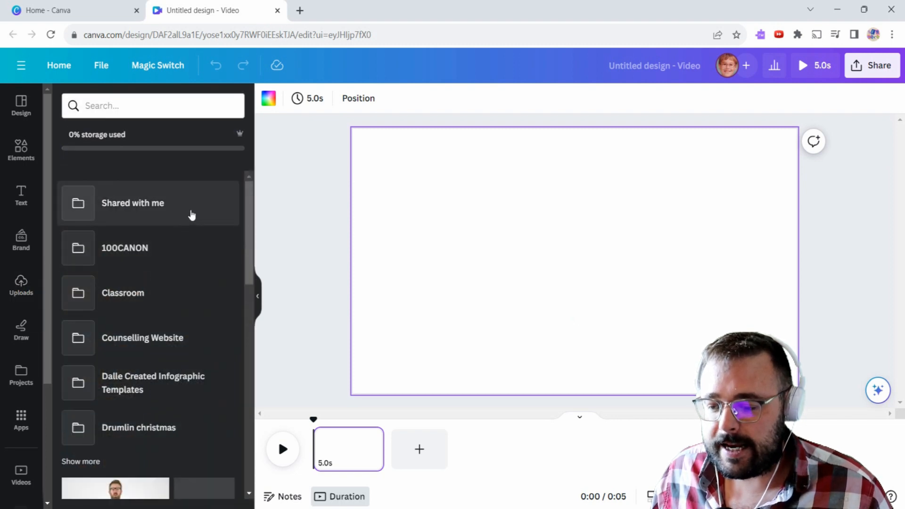
Step: Find the 21.2-second classroom video in the Drive files and fill the blank first page with it
scroll(189, 216, down, 1)
scroll(188, 221, down, 12)
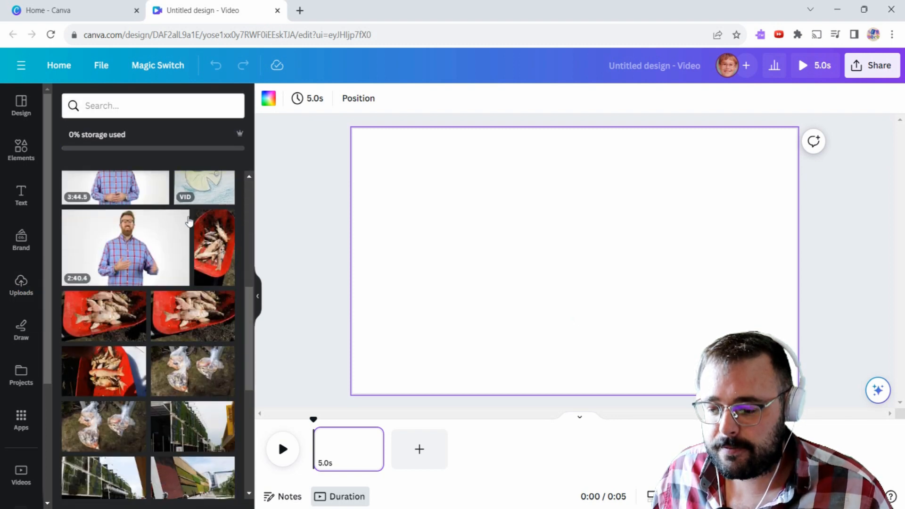
scroll(188, 224, down, 10)
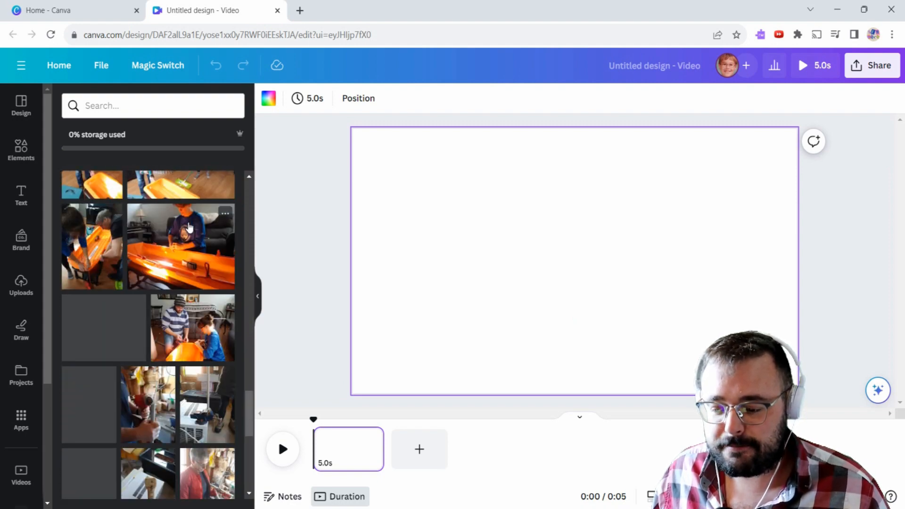
scroll(193, 283, down, 10)
drag(196, 276, 398, 358)
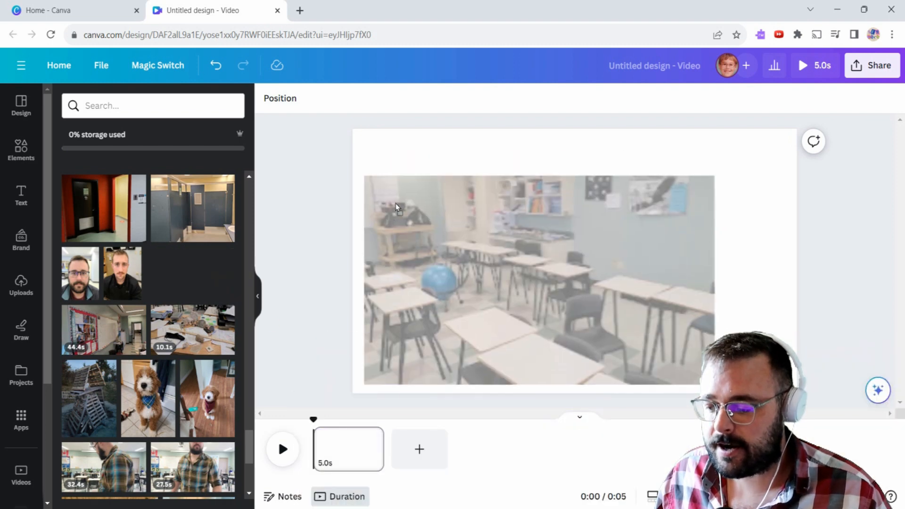
drag(426, 191, 334, 457)
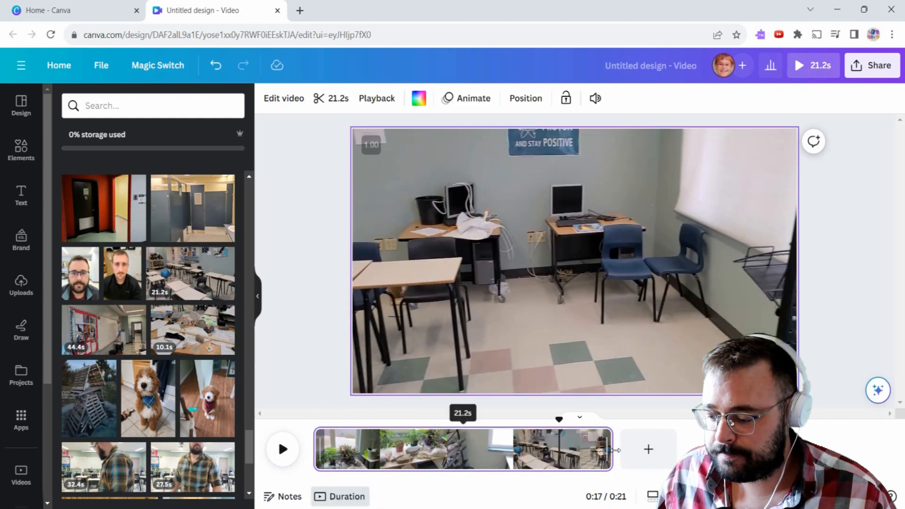
Step: Trim the start and end of the classroom clip down to 18.1 seconds
mouse_move(612, 451)
mouse_down()
mouse_move(399, 451)
mouse_move(614, 456)
mouse_up()
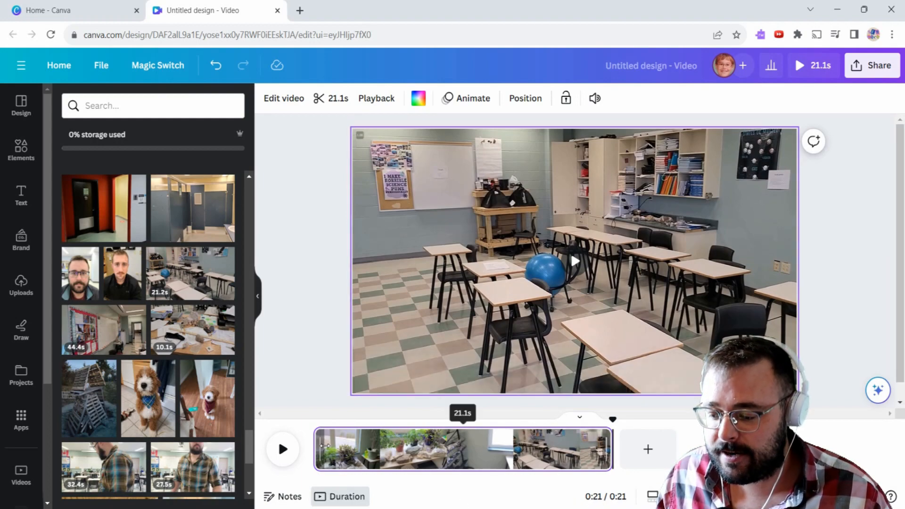
drag(329, 446, 344, 446)
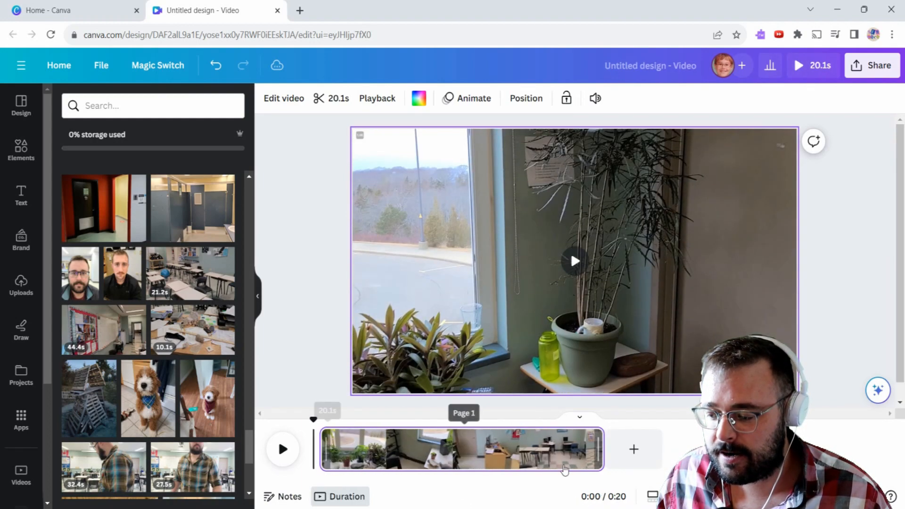
drag(586, 453, 567, 453)
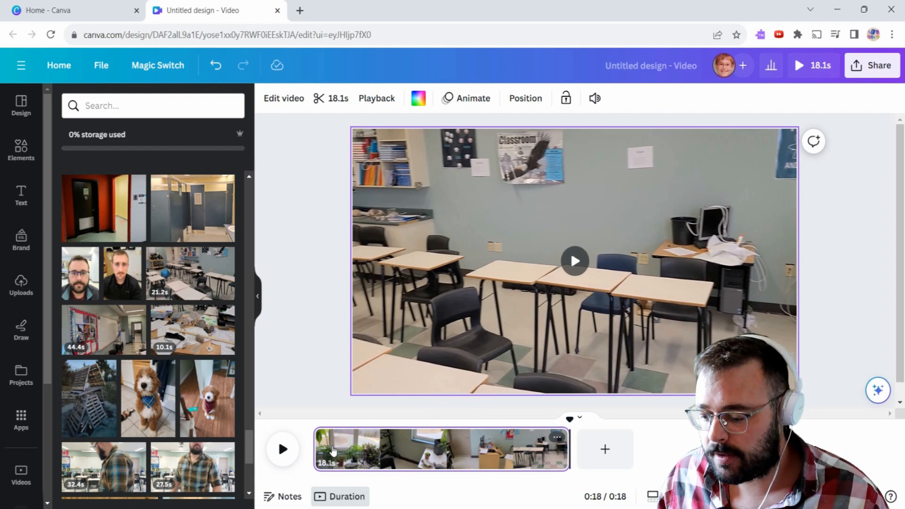
Step: Split the classroom clip's page about 5.1 seconds in, at the shot of the plants and rocks
click(365, 453)
click(387, 453)
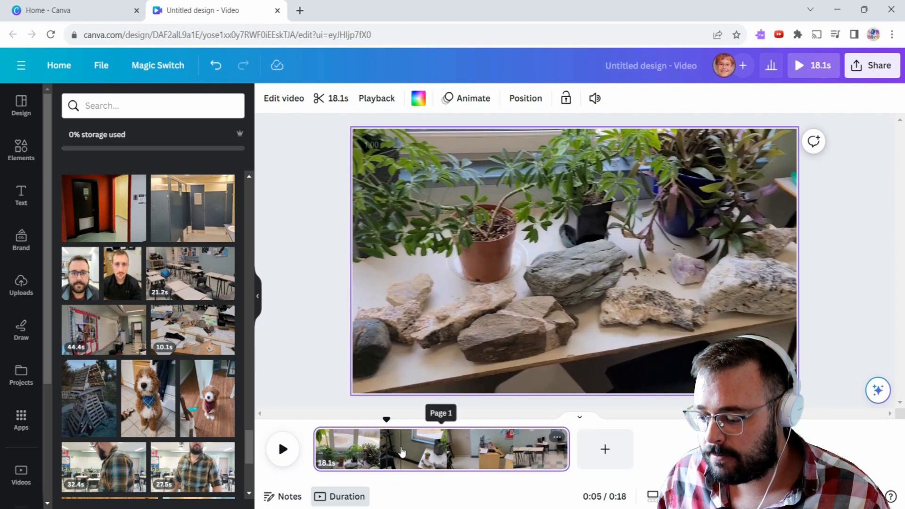
right_click(390, 450)
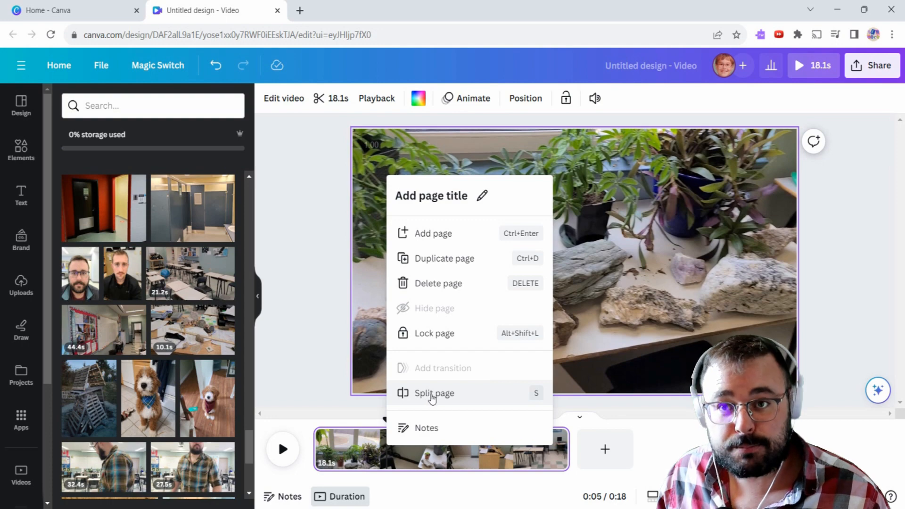
click(430, 395)
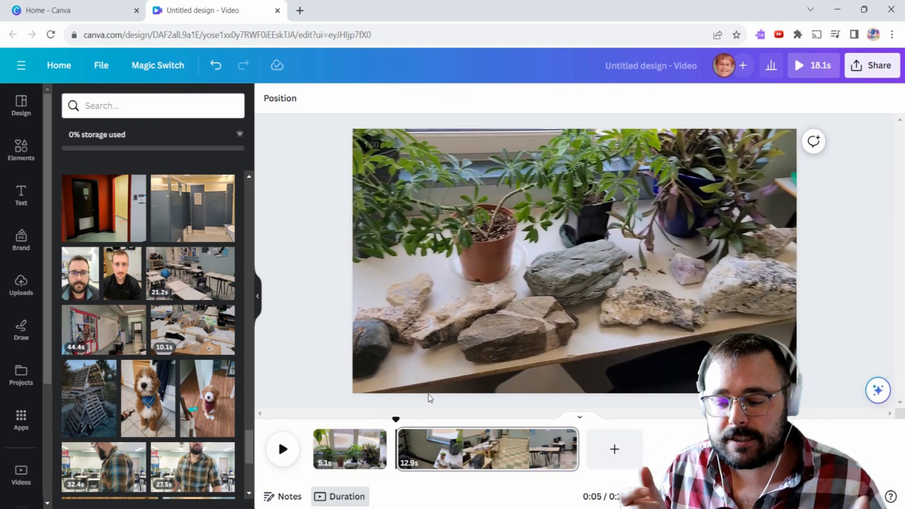
Step: Play the video from about 4.4 seconds across the split to check the cut
drag(397, 420, 378, 419)
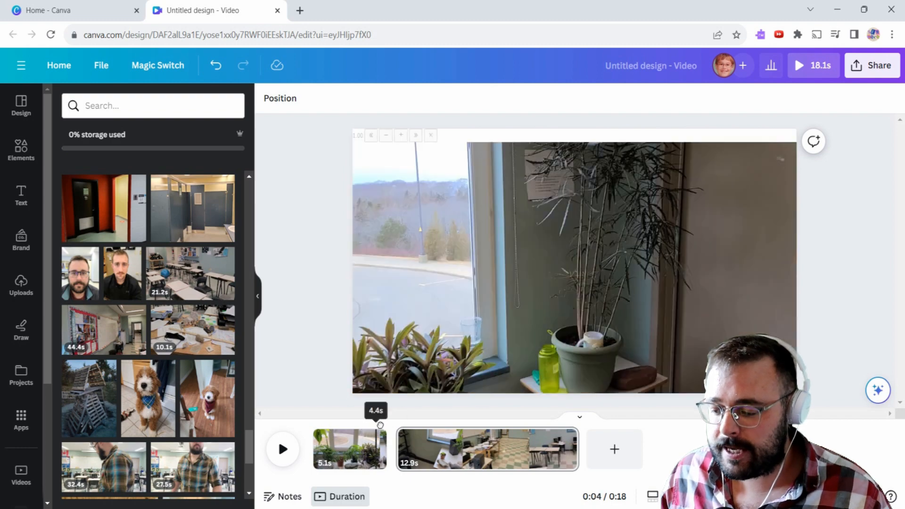
click(282, 460)
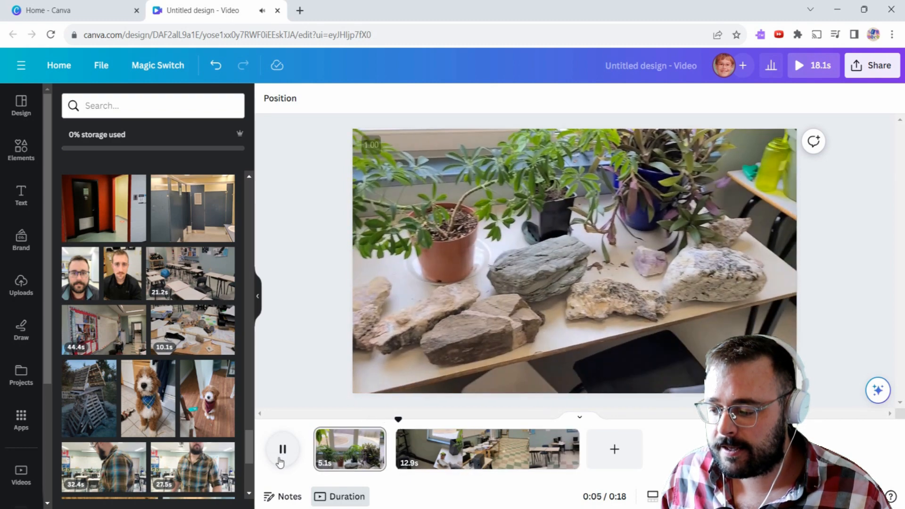
click(286, 454)
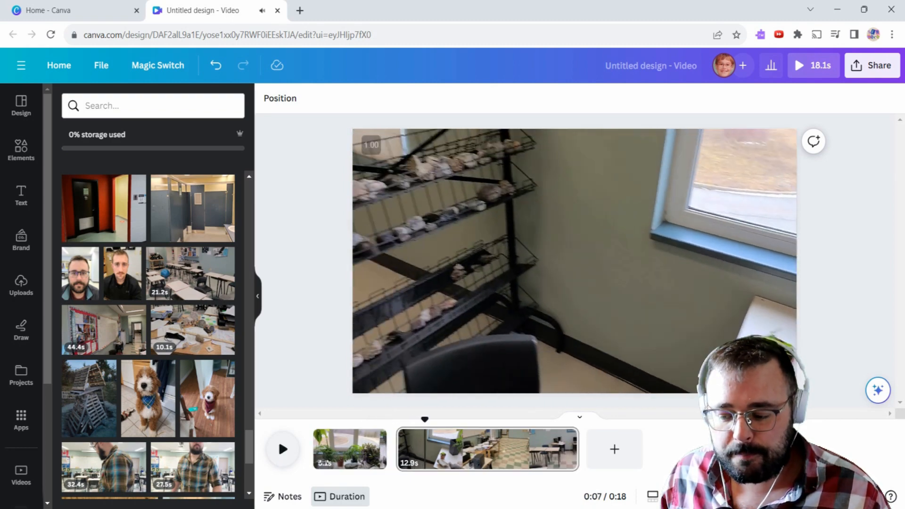
Step: Trim the beginning of the second page's clip so that it lasts 10.9 seconds
click(419, 453)
drag(420, 453, 445, 454)
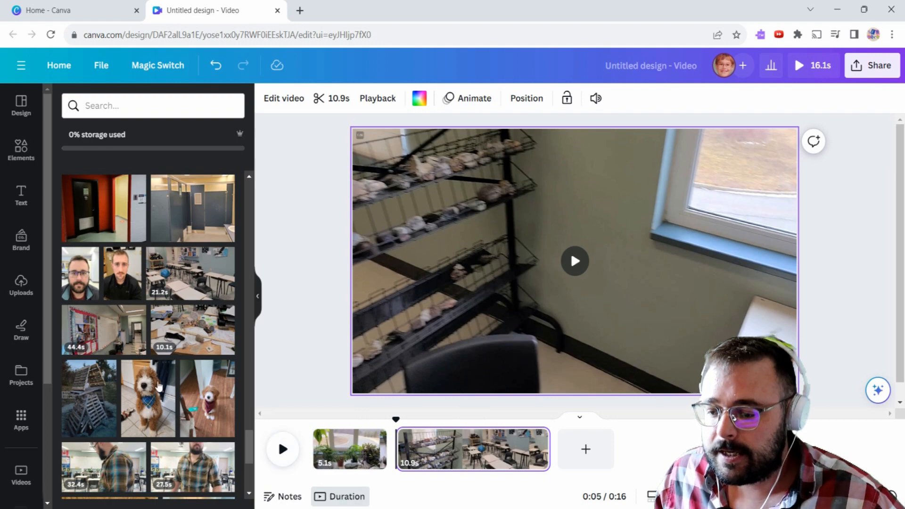
Step: Add the 10-second green-screen clip to the second page and place it in the lower-right corner of the frame
scroll(159, 386, up, 4)
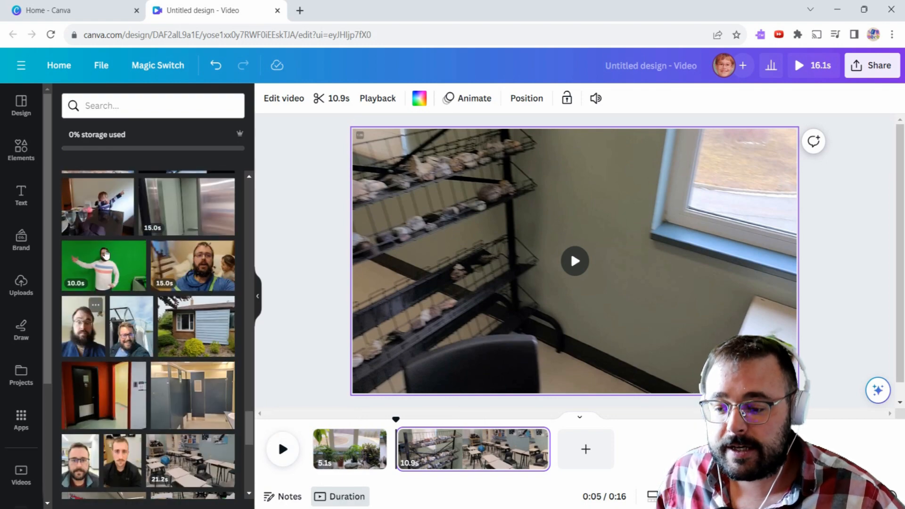
drag(321, 255, 474, 224)
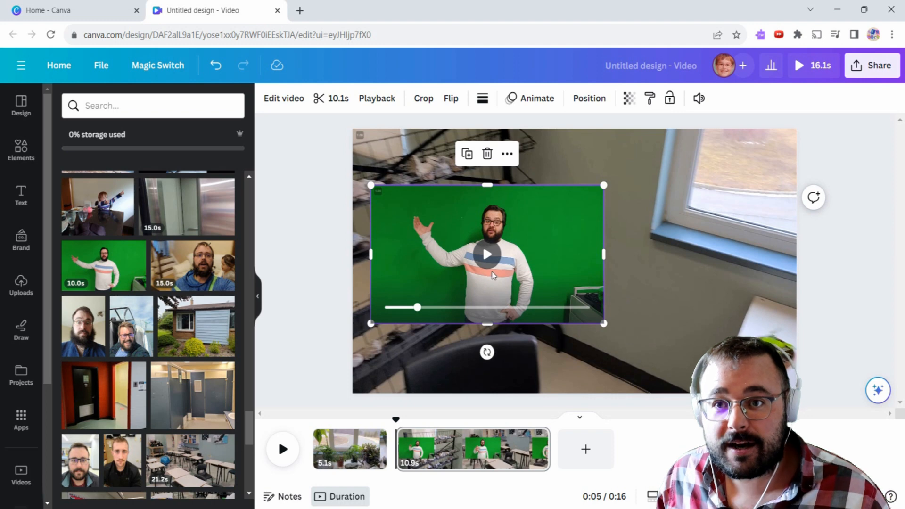
drag(493, 282, 705, 348)
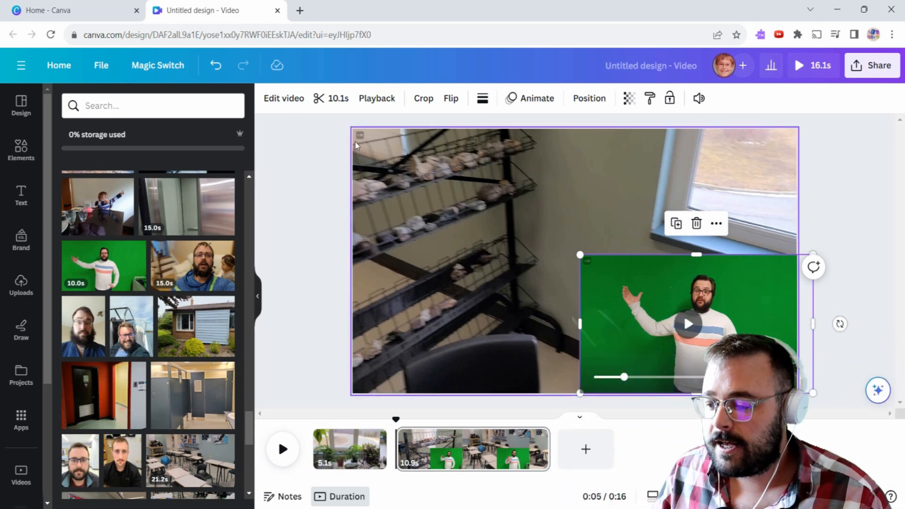
Step: Remove the green-screen clip's background and play the video across the cut to check the overlay
click(285, 99)
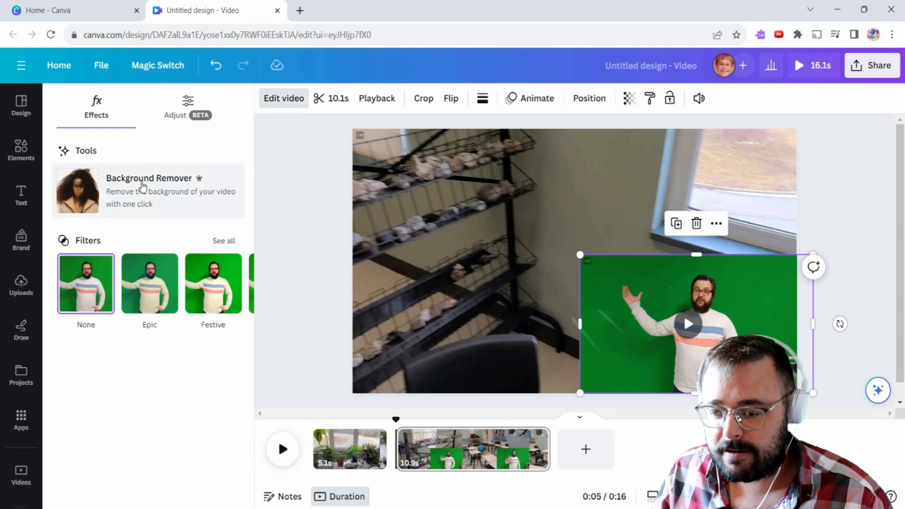
click(143, 185)
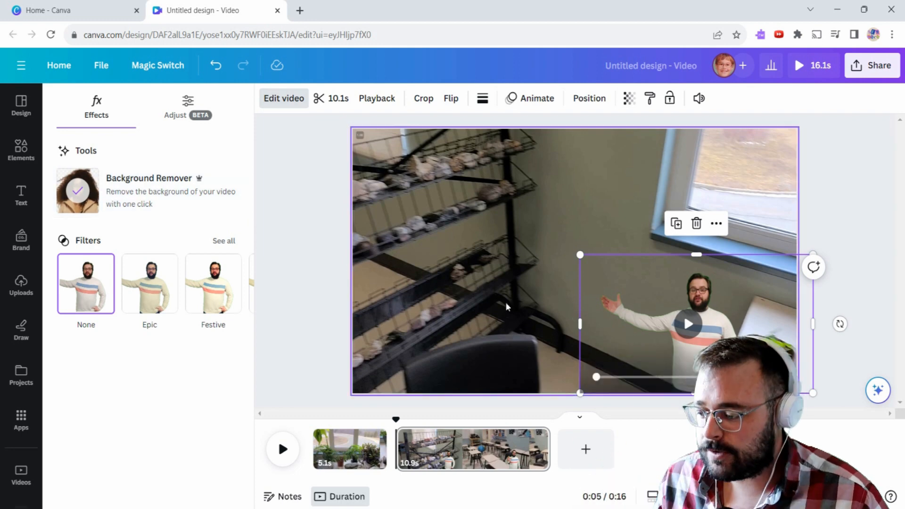
drag(396, 419, 381, 426)
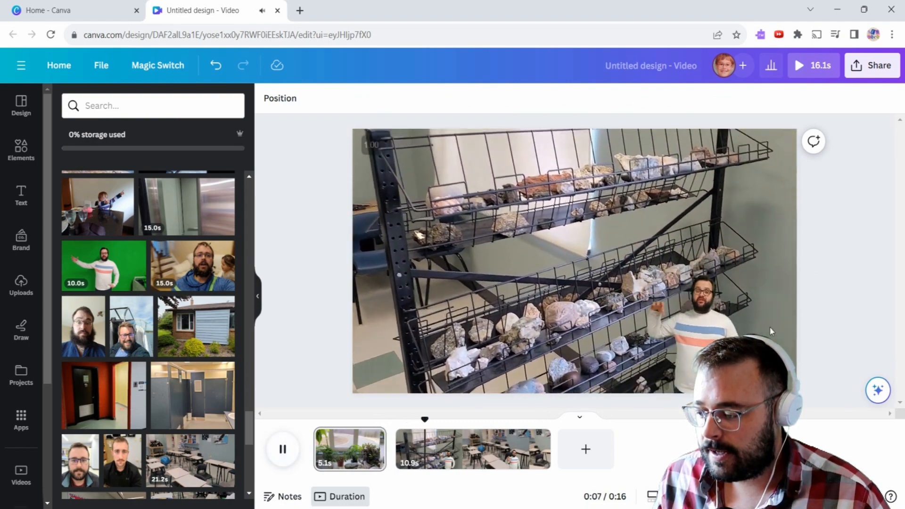
click(283, 450)
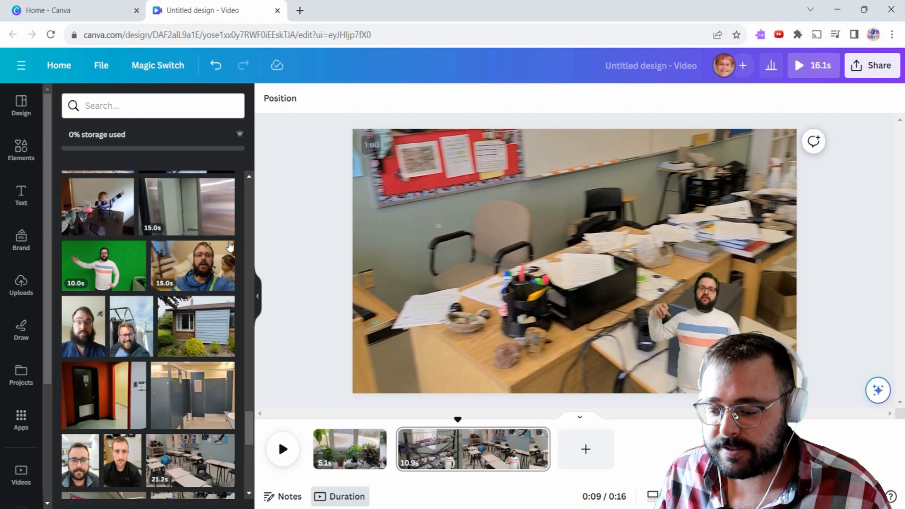
Step: Add the recently used "Beach Please" font combination to the first page
click(26, 190)
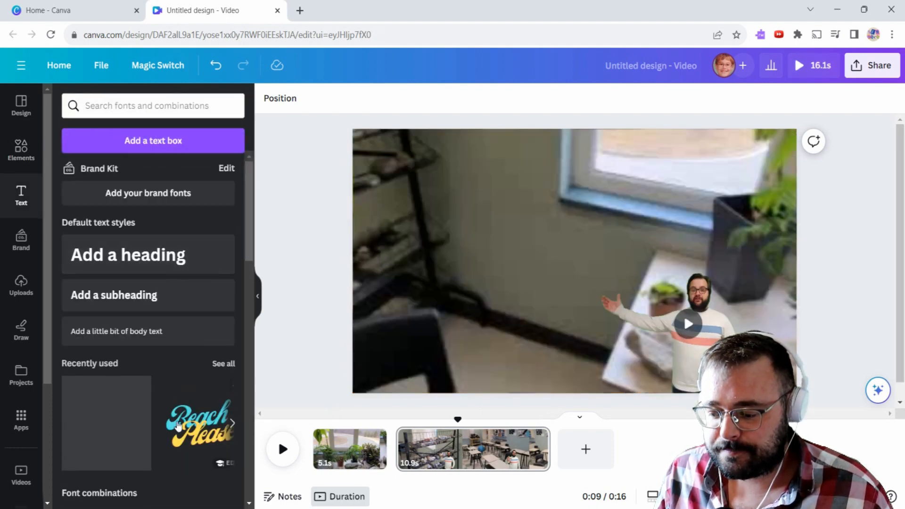
scroll(178, 426, down, 3)
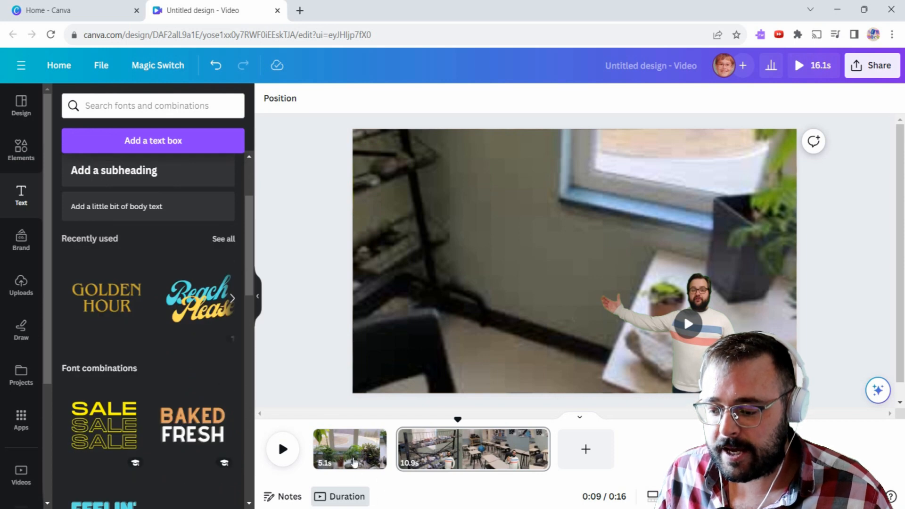
click(355, 462)
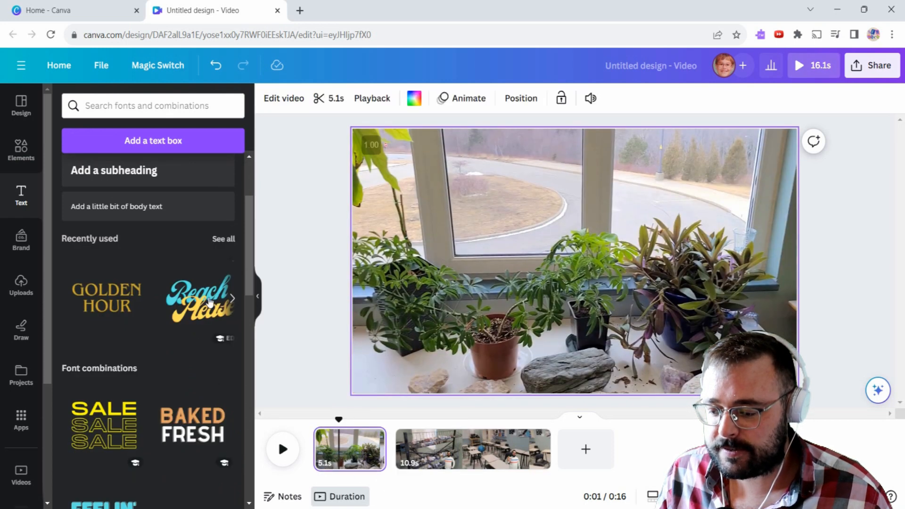
drag(210, 302, 454, 194)
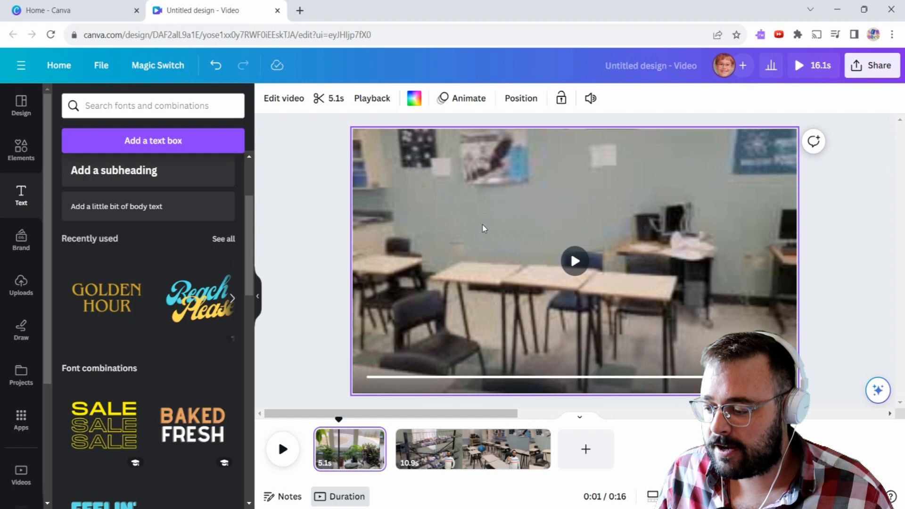
Step: Replace the title's two words with "This is" in the blue line and "Test" in the yellow line
click(556, 218)
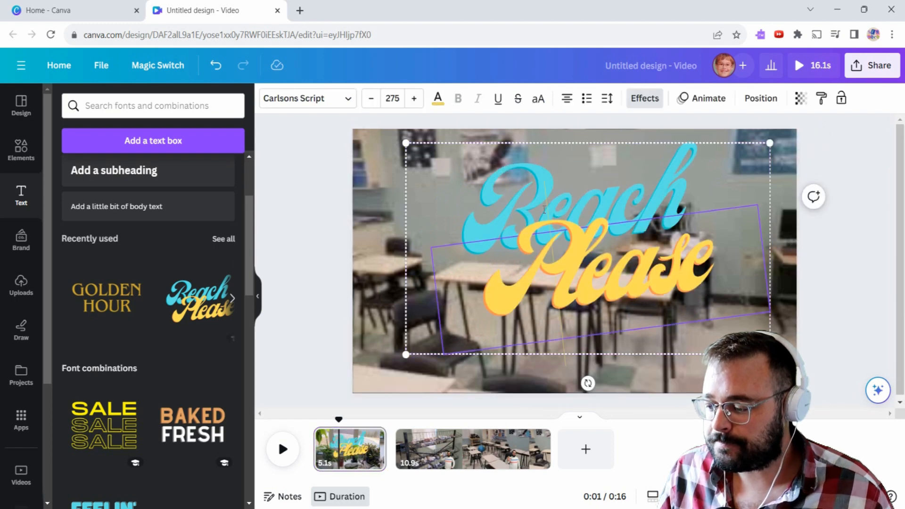
double_click(557, 274)
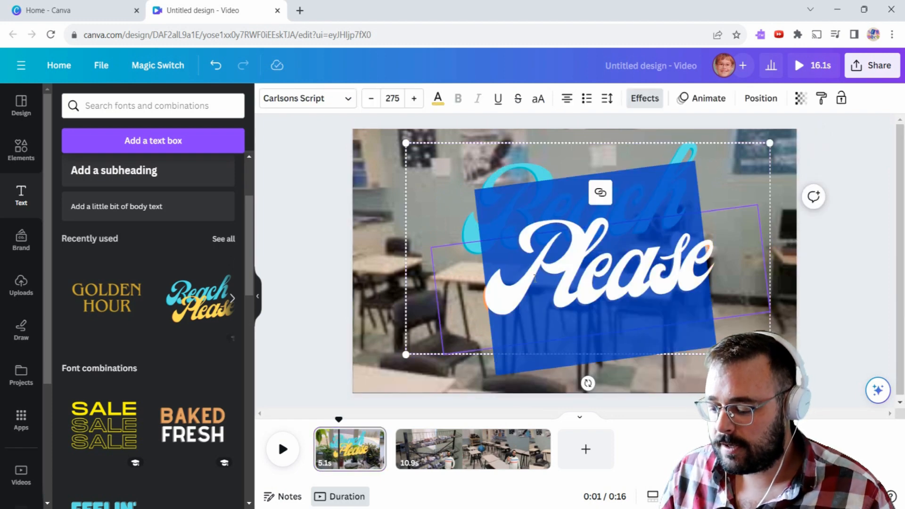
text(Ge)
key(BackSpace)
key(BackSpace)
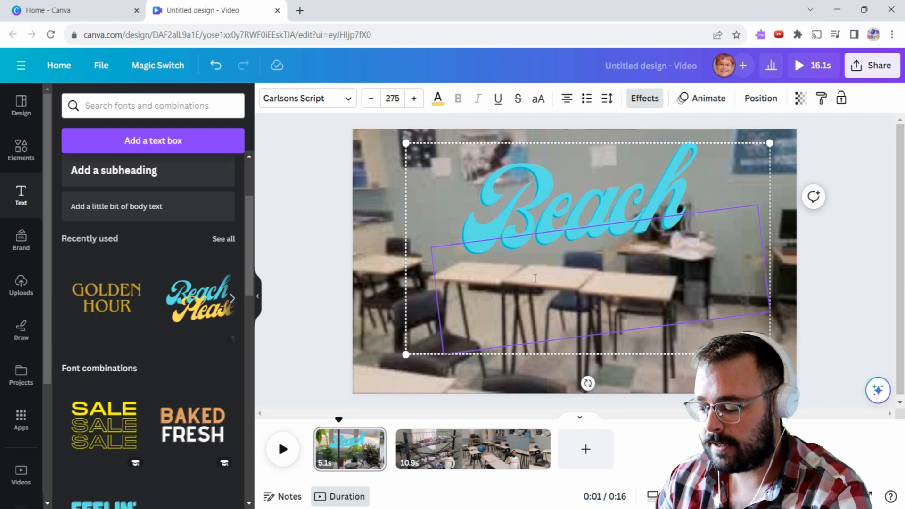
text(Test)
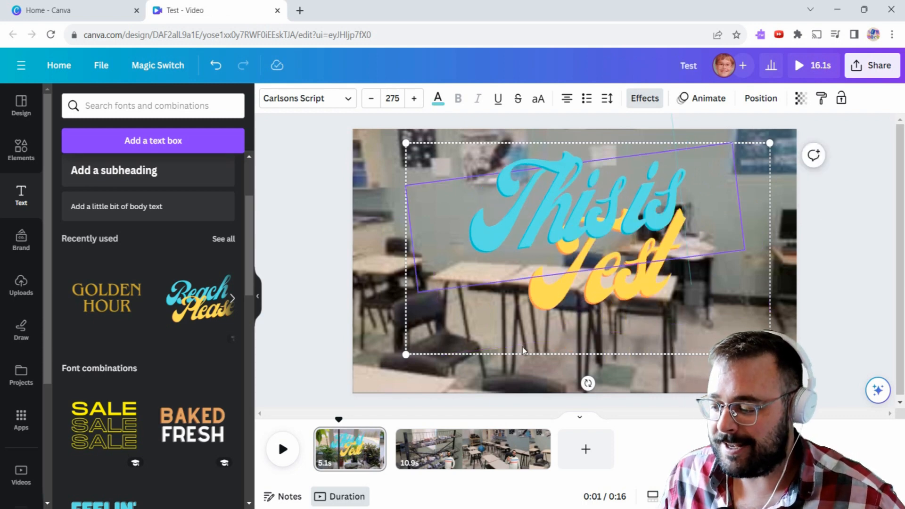
click(509, 372)
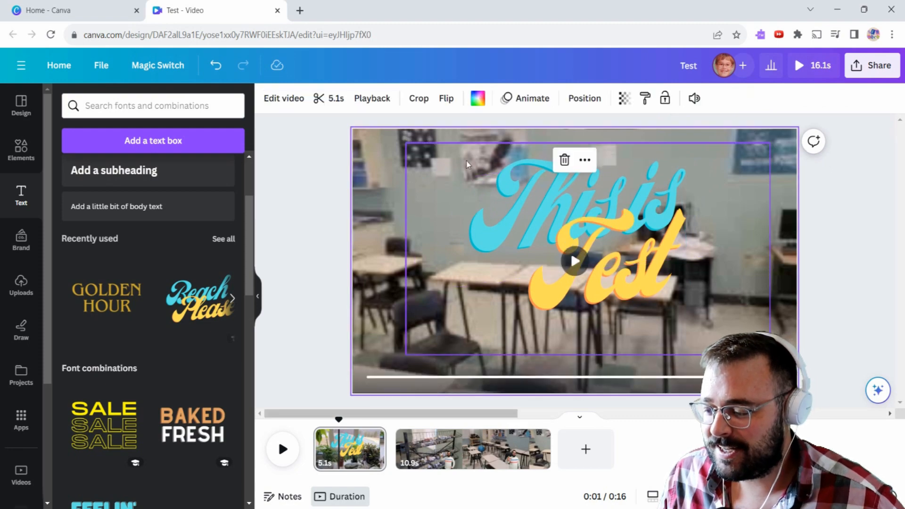
Step: Play the first page to check the title, and move the title group down to the middle of the frame
click(283, 449)
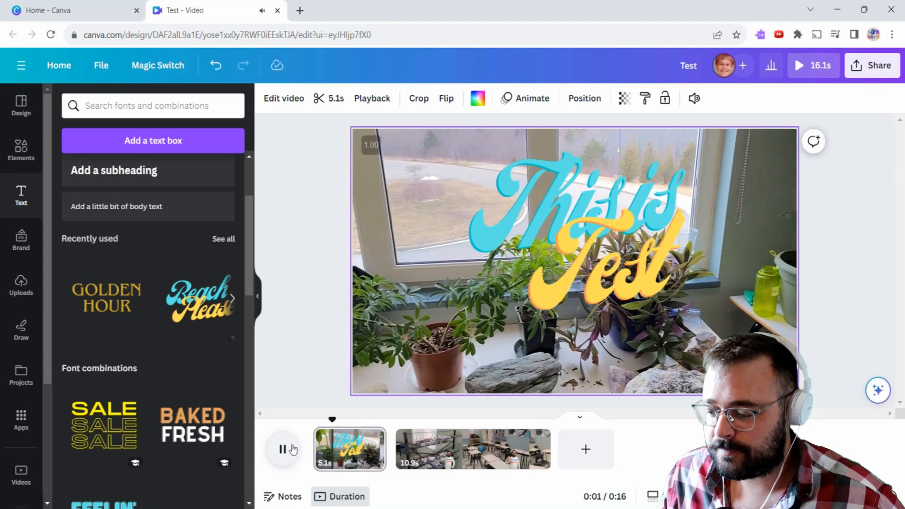
click(294, 450)
click(589, 283)
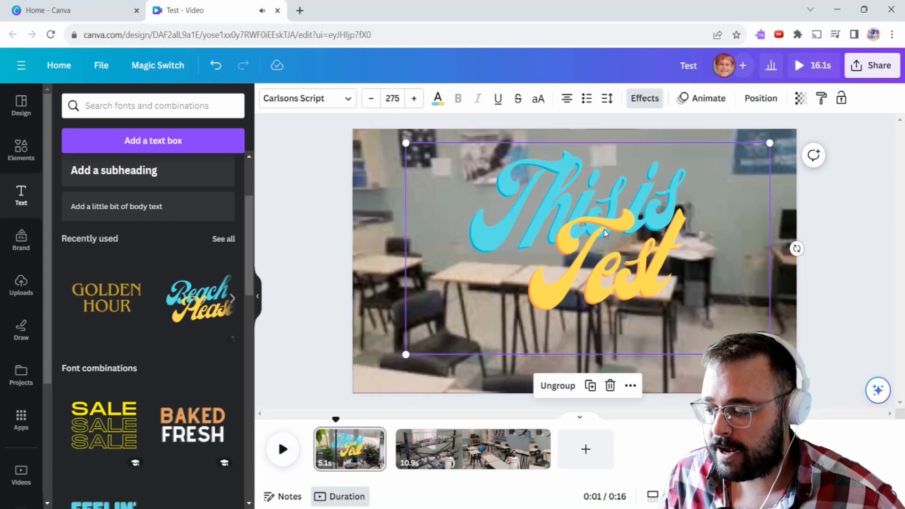
drag(604, 232, 598, 264)
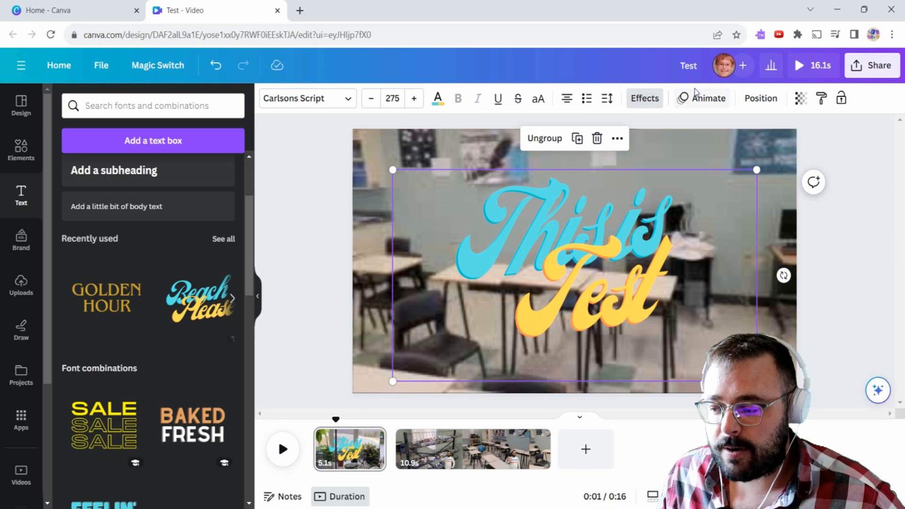
Step: Try the Wipe and Breathe animations on the title group, and apply the Drift animation
click(700, 98)
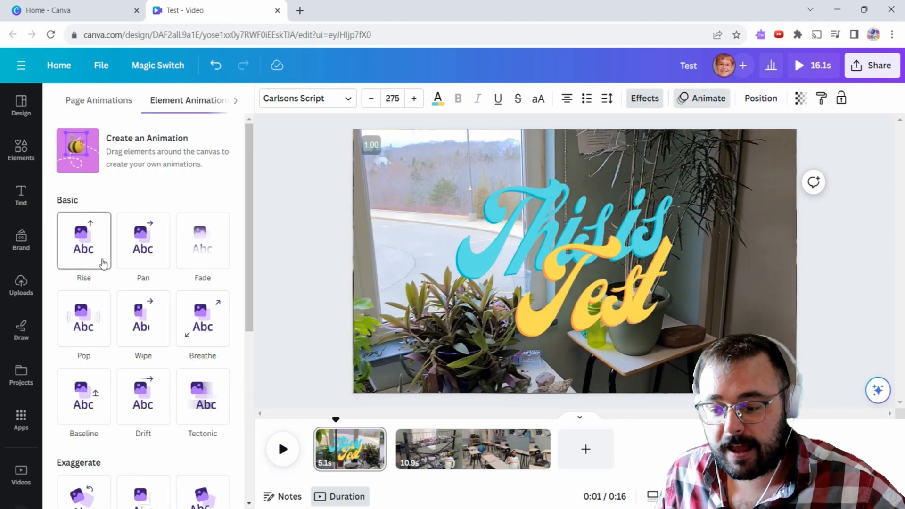
click(141, 318)
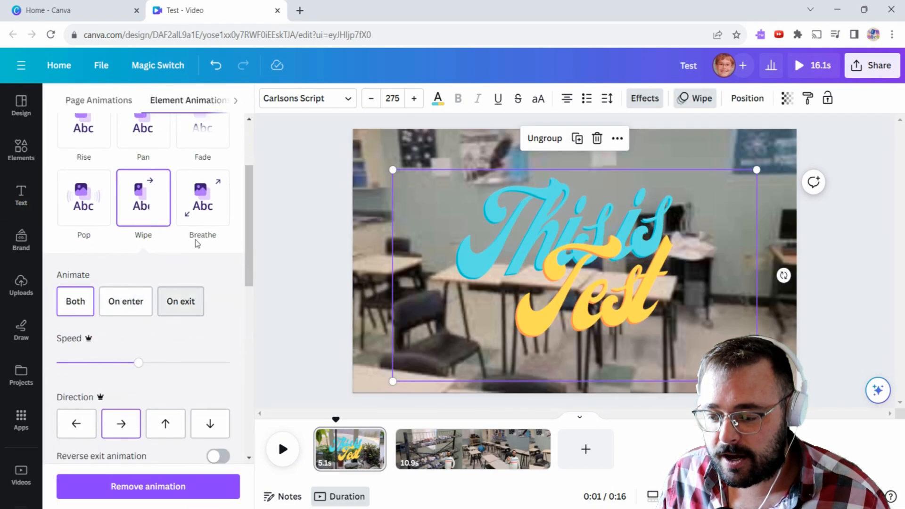
click(203, 208)
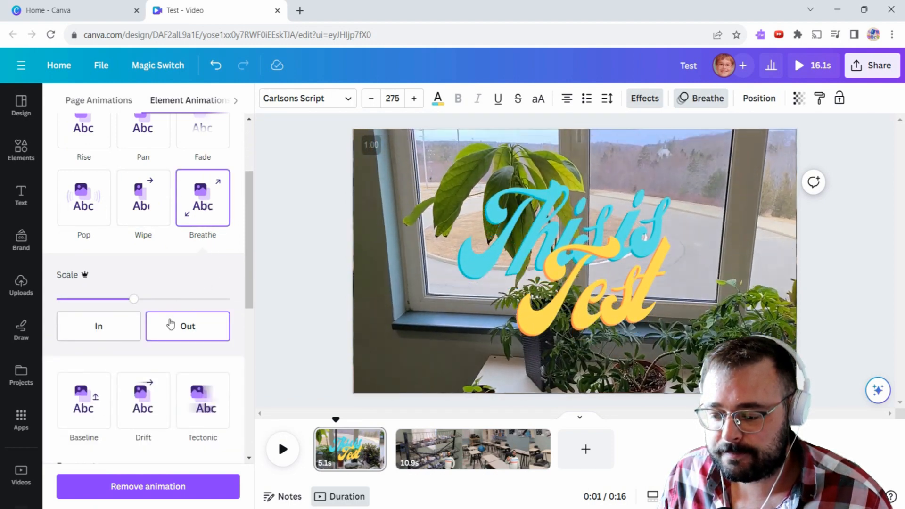
click(143, 400)
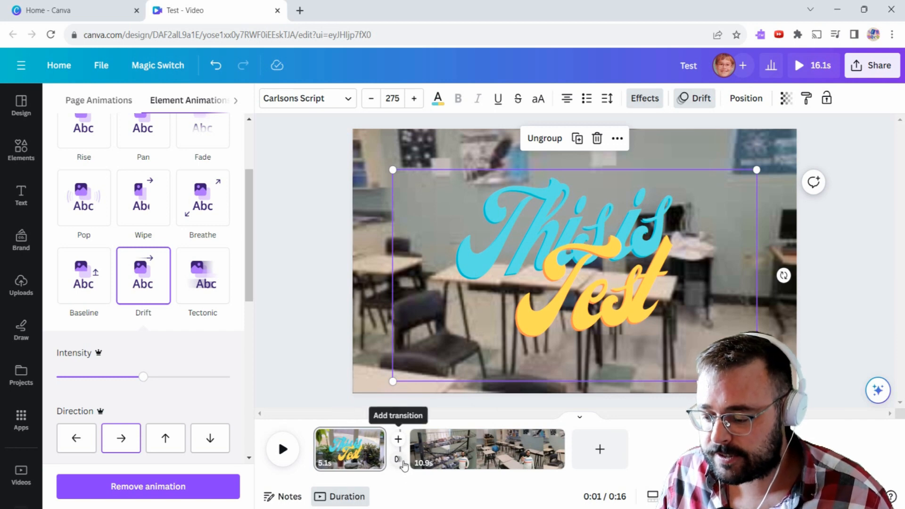
Step: Add a Color Wipe transition between the two pages and preview the whole video in full view
click(397, 459)
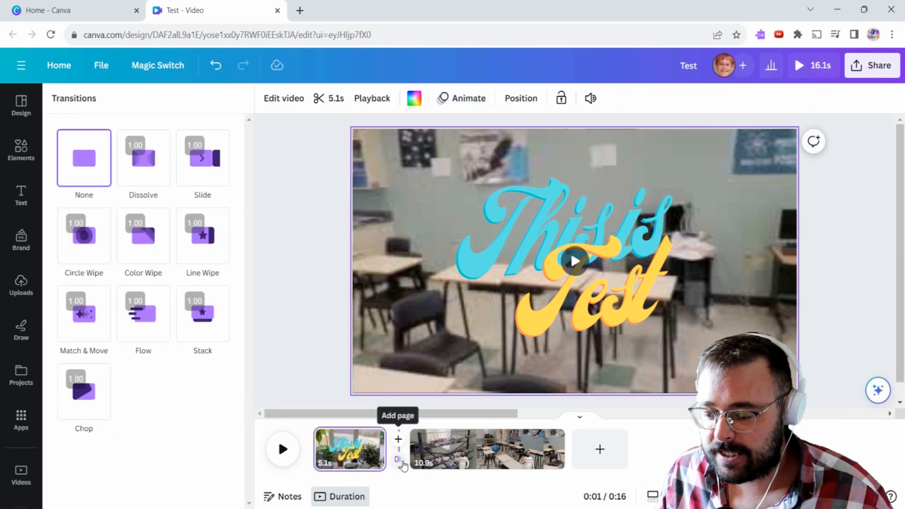
click(162, 259)
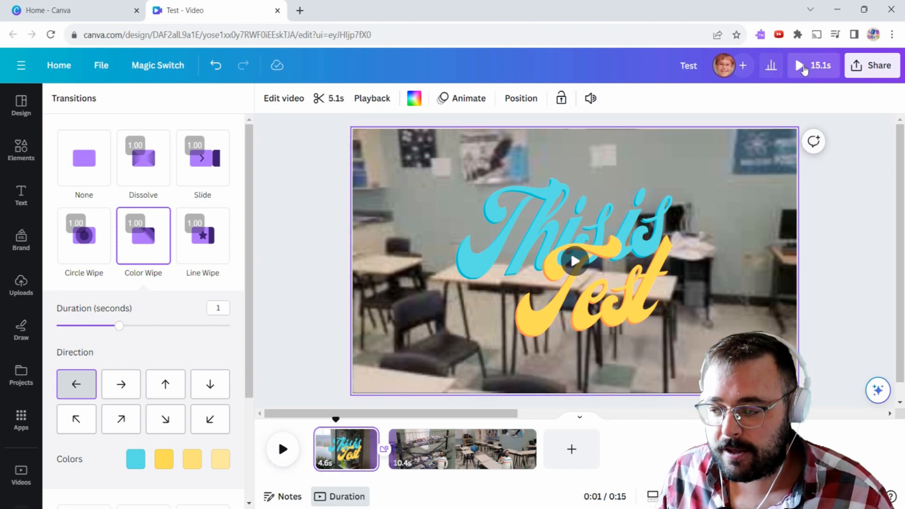
click(802, 69)
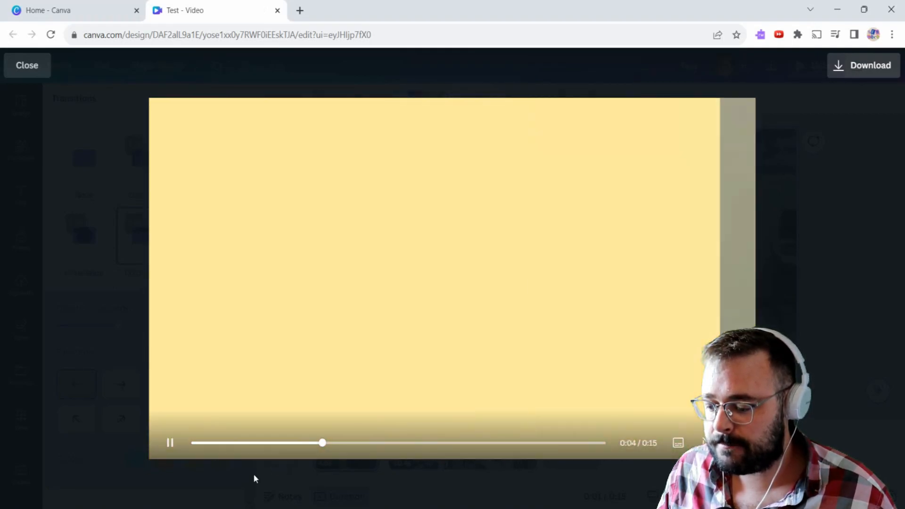
key(Escape)
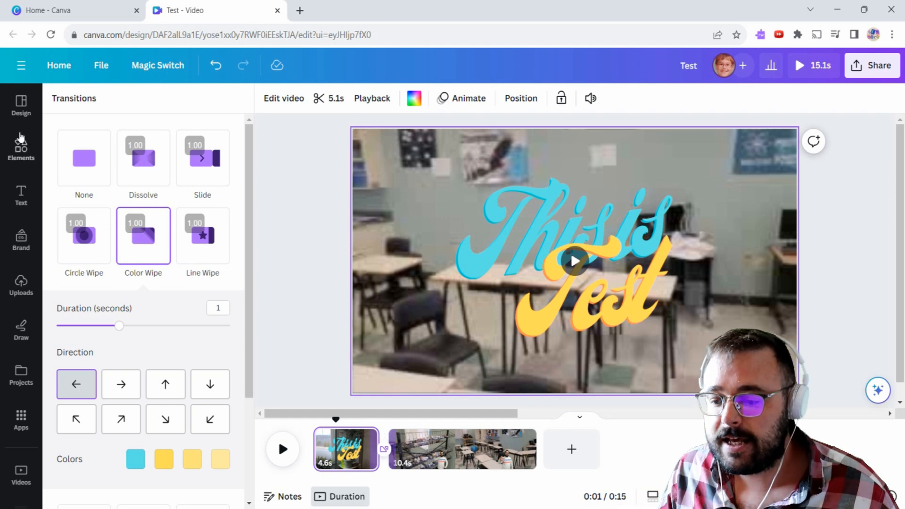
Step: Search the stock videos for "antelope"
click(28, 147)
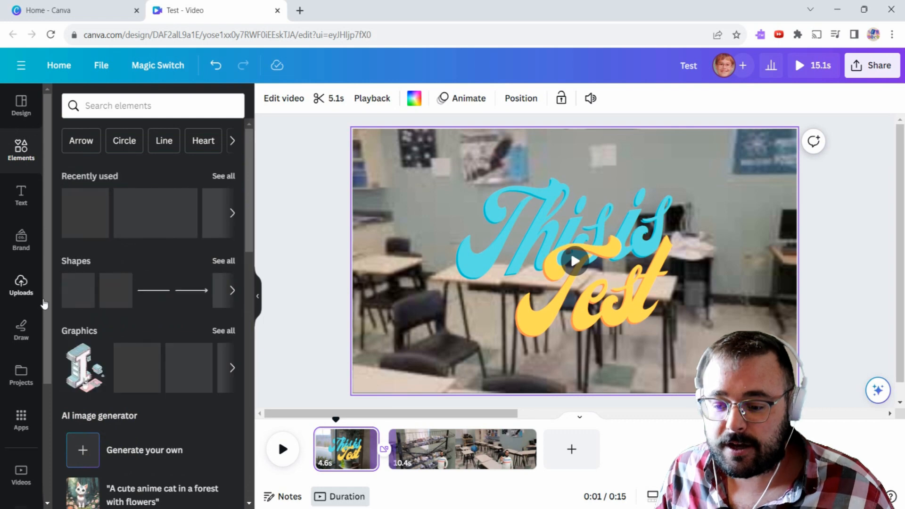
scroll(33, 389, down, 3)
click(21, 350)
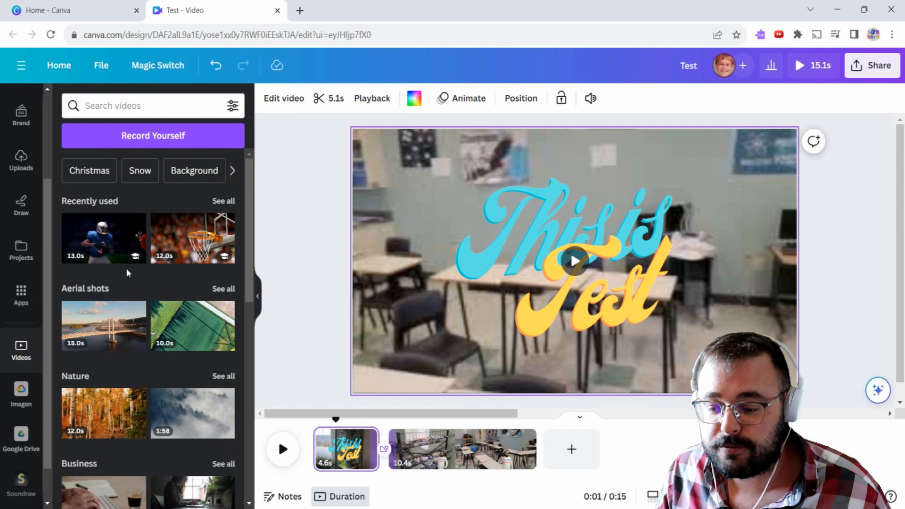
click(124, 113)
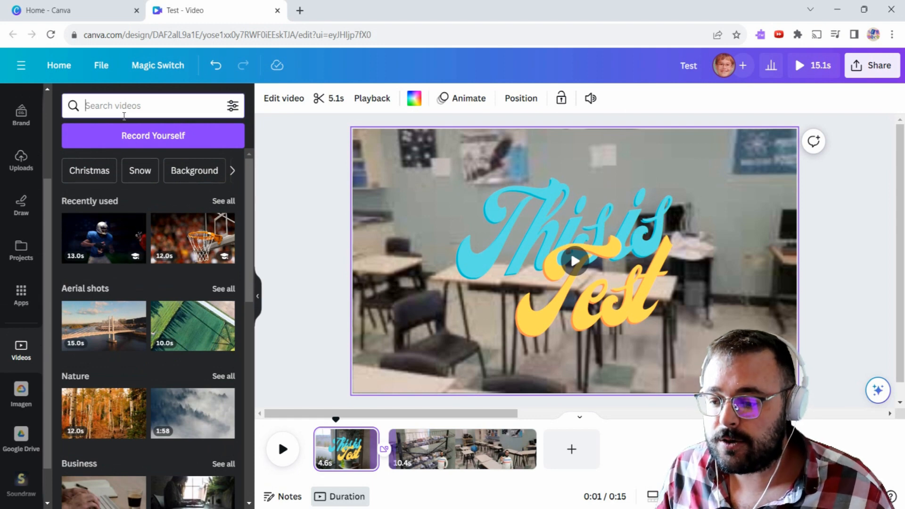
text(antelp)
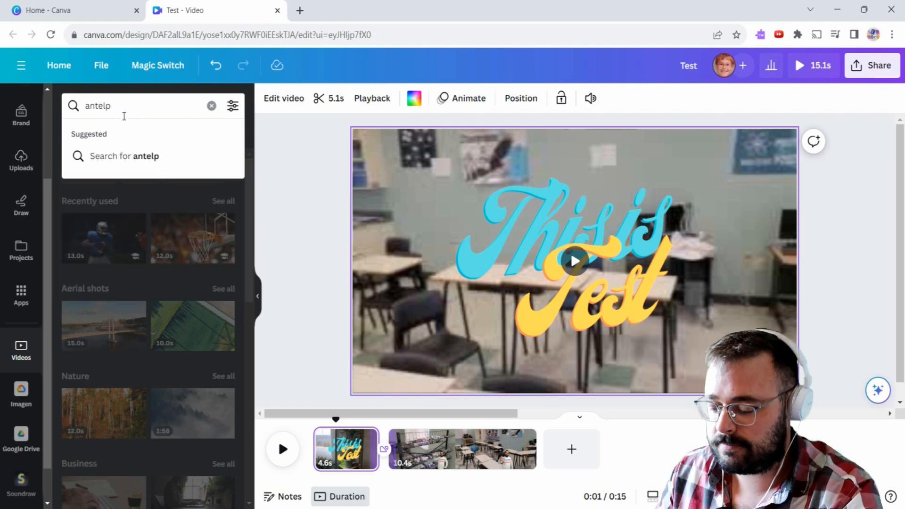
key(BackSpace)
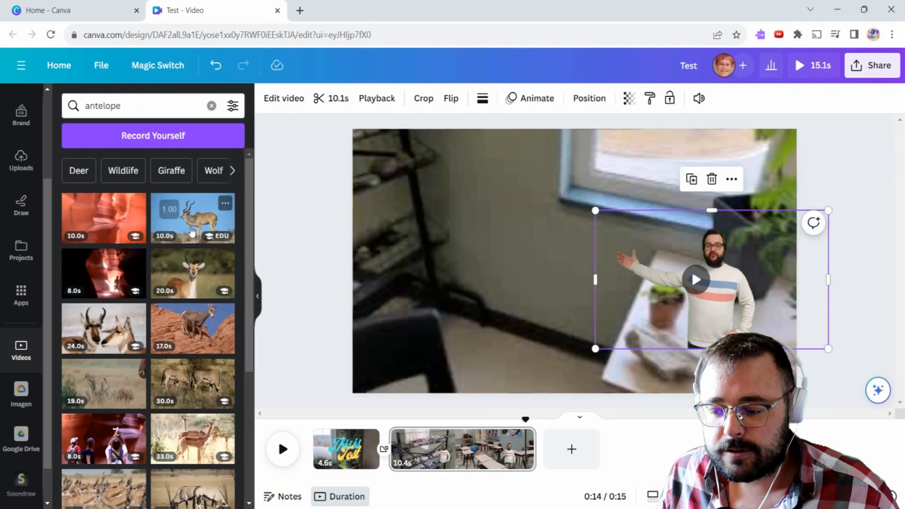
Step: Set the 10-second blue-sky antelope video as the second page's background and lower the presenter clip to the frame's bottom edge
drag(193, 226, 370, 168)
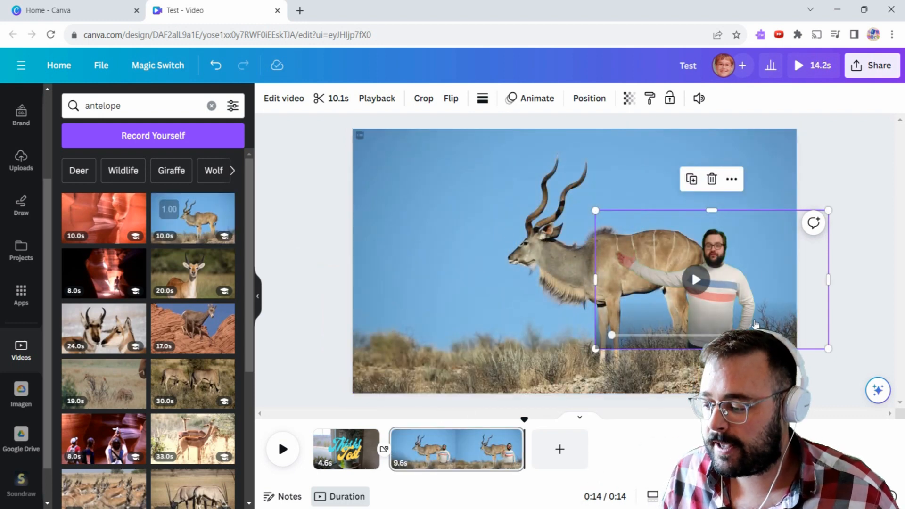
drag(723, 303, 733, 348)
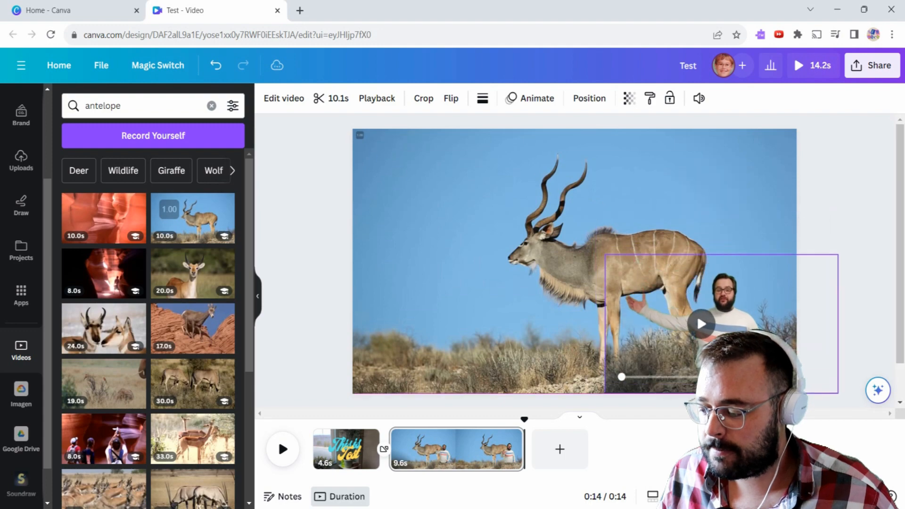
key(space)
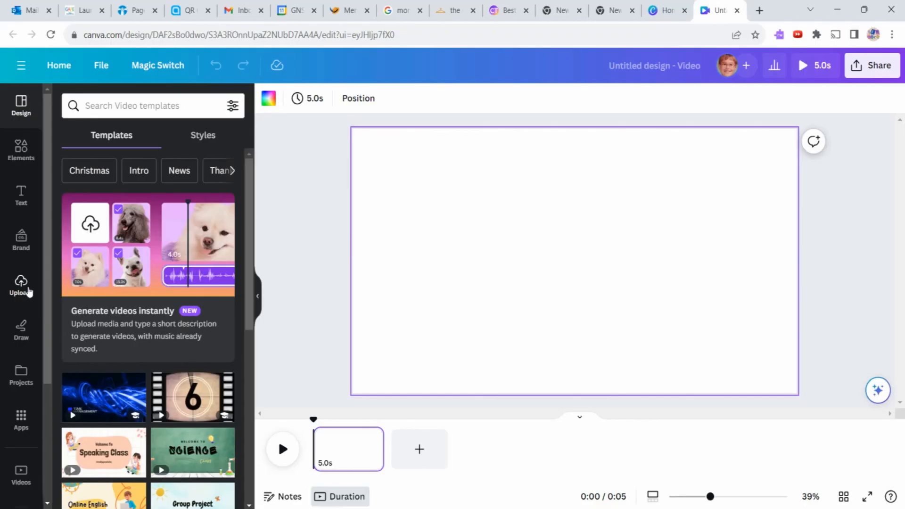
Step: Open the self-recording studio from the blank design's uploads and allow it to use the camera
click(30, 296)
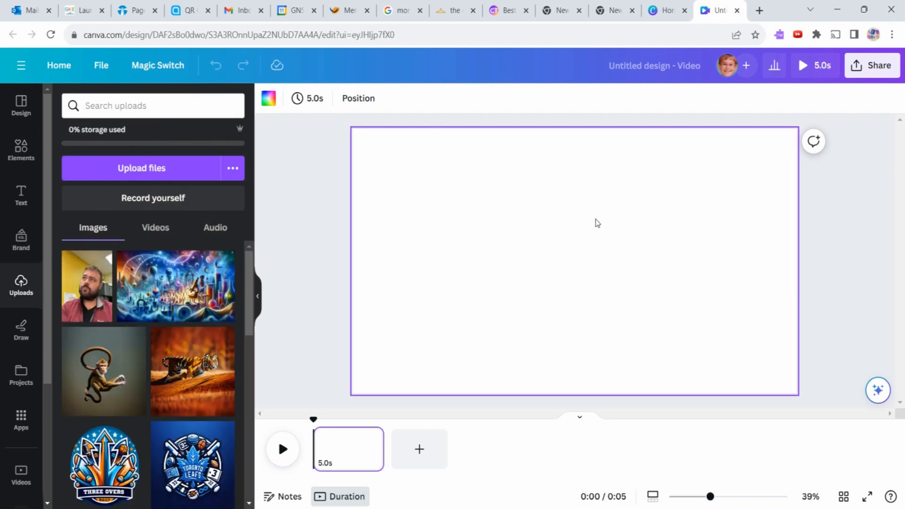
click(180, 196)
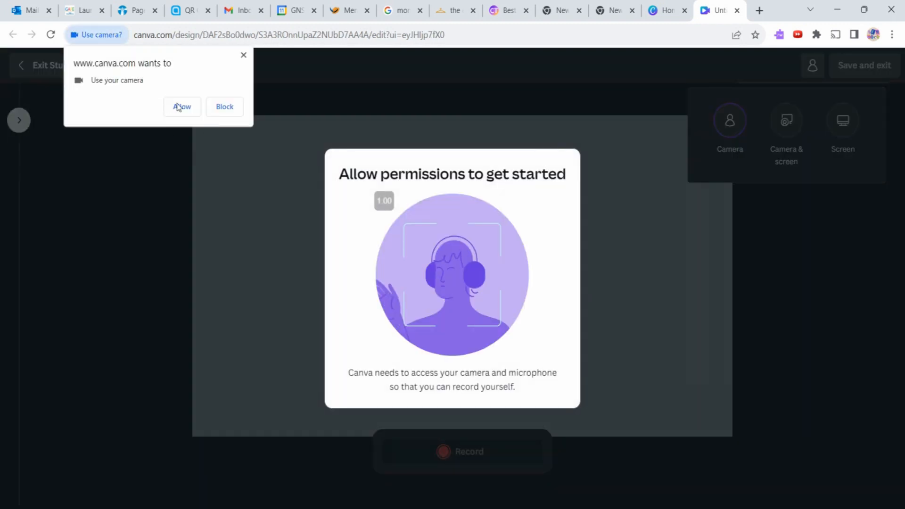
click(179, 107)
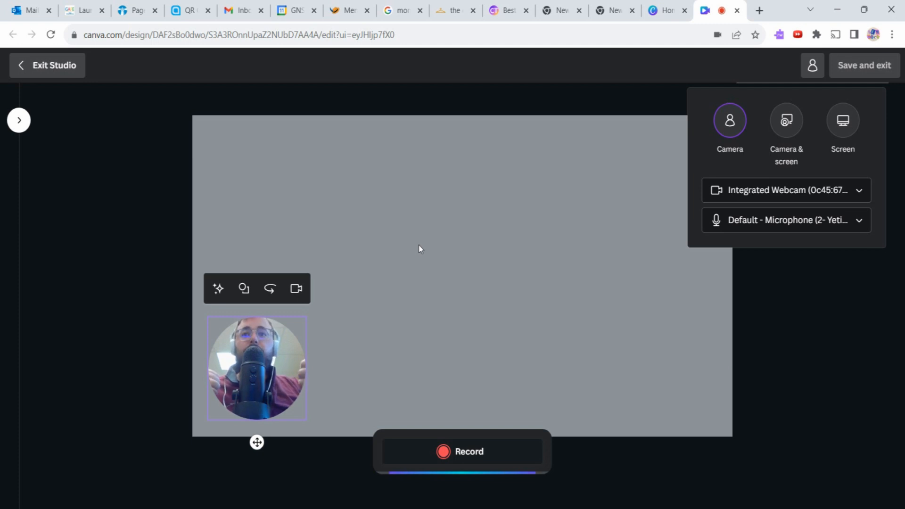
Step: Record a webcam clip of about 9.5 seconds with the camera circle near the frame's centre, save it to the page and play it
click(314, 312)
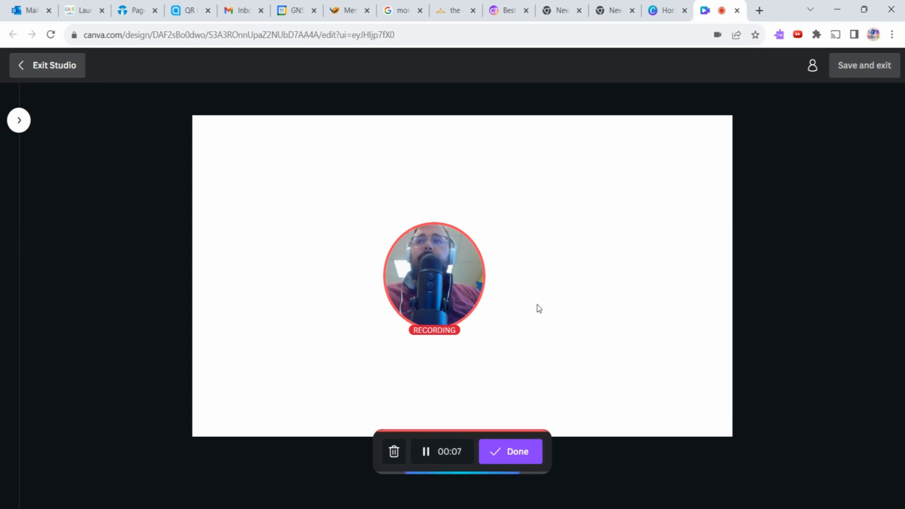
click(513, 457)
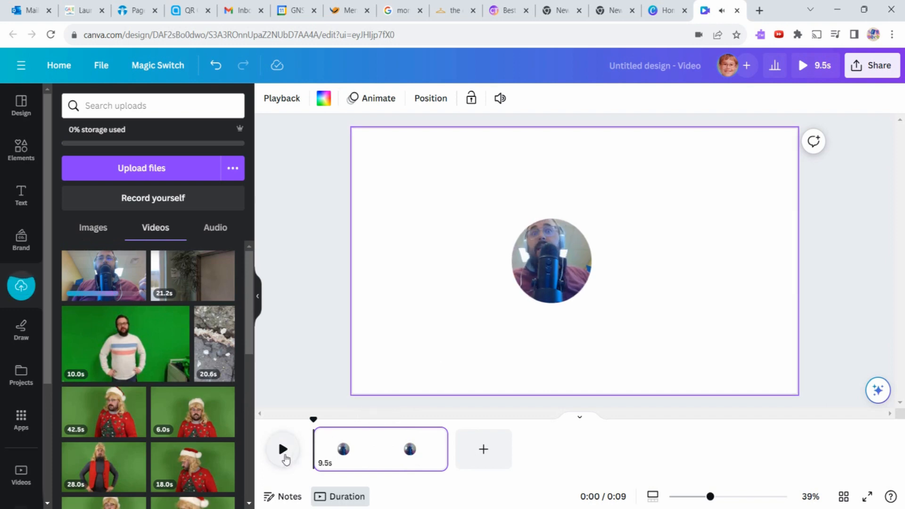
click(284, 450)
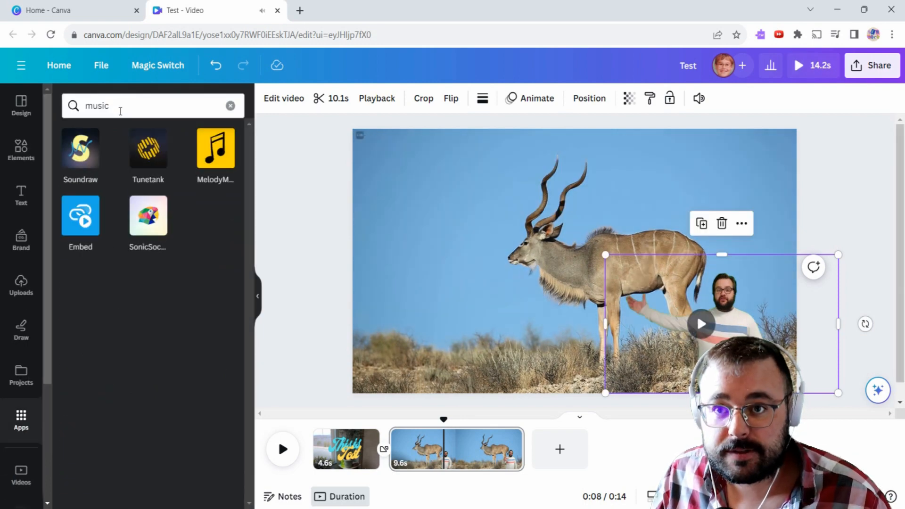
Step: Open the Tunetank music app in the Test video and preview the Christmas track "Christmas Magic"
click(150, 158)
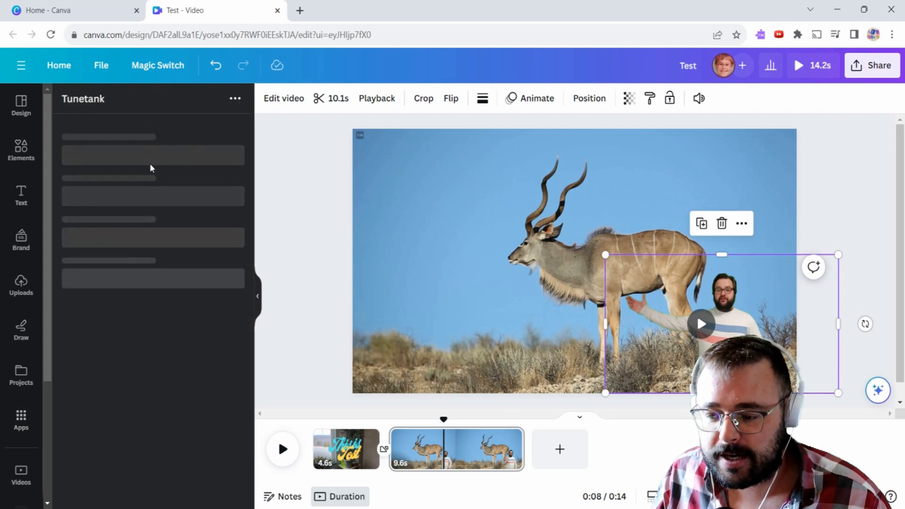
scroll(131, 293, down, 2)
scroll(131, 293, down, 5)
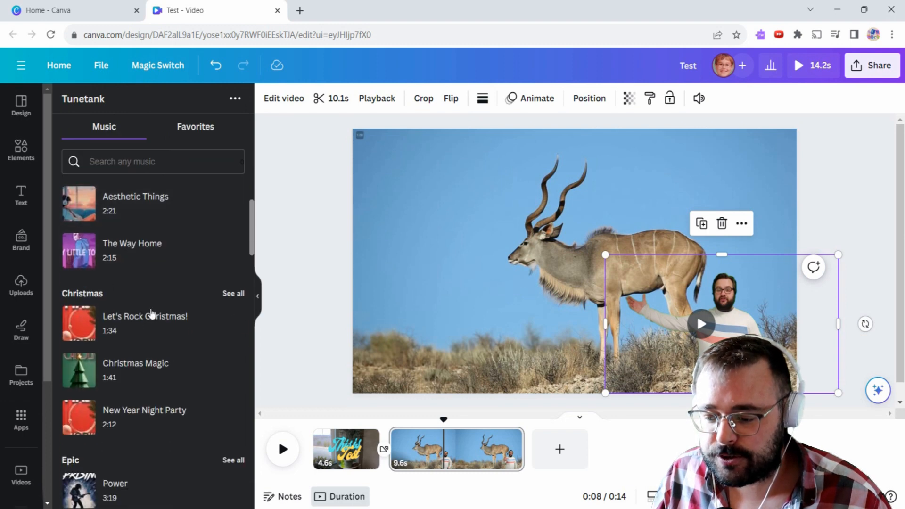
scroll(150, 317, up, 3)
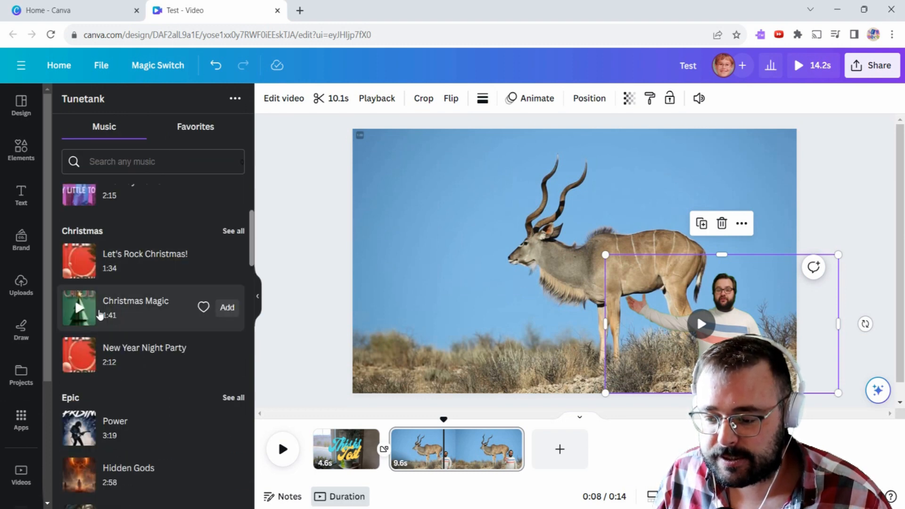
click(79, 309)
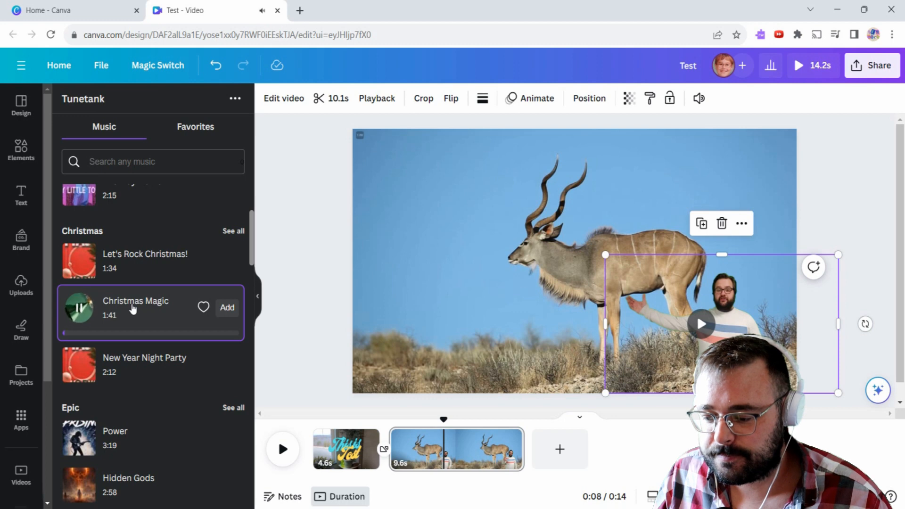
click(93, 314)
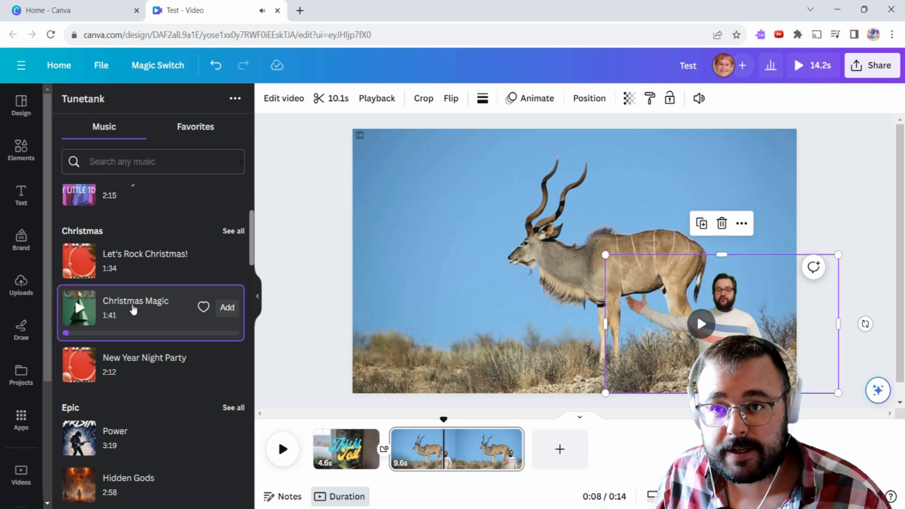
Step: Add the "Christmas Magic" track from the start of the timeline and play the video to check the music
drag(133, 309, 315, 458)
click(289, 434)
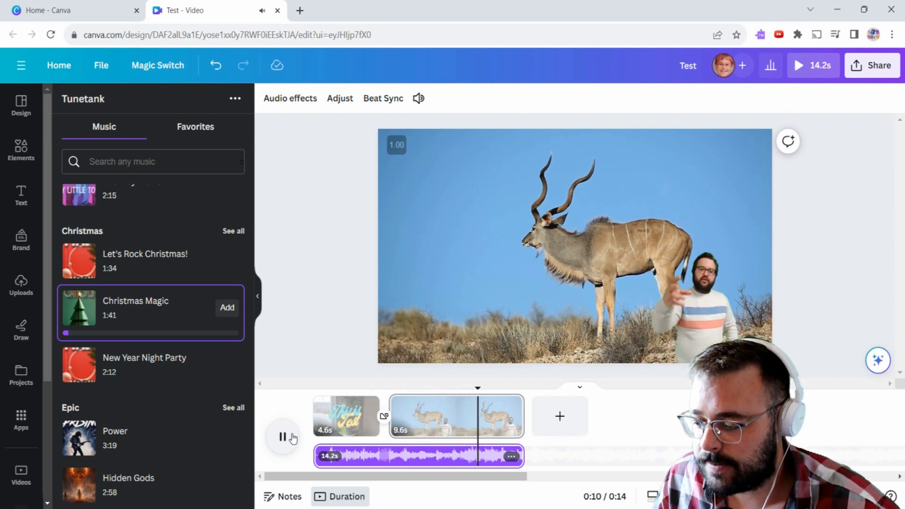
click(292, 437)
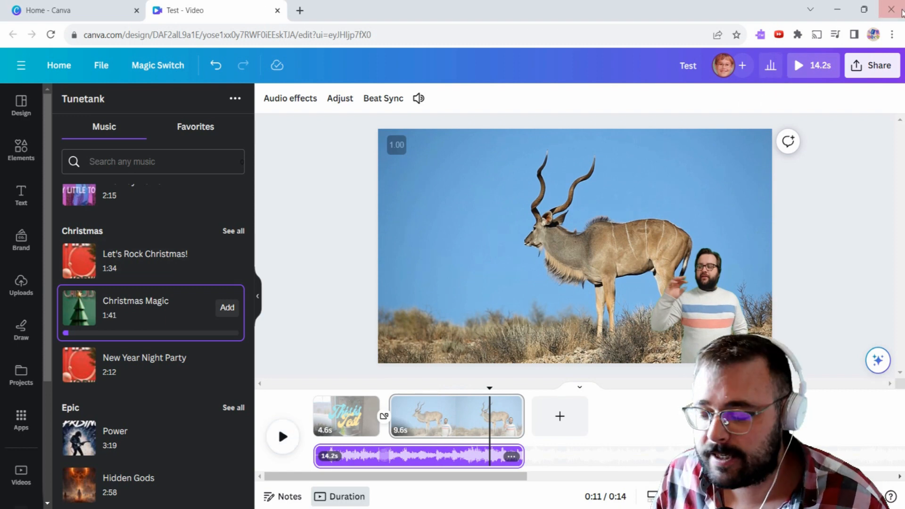
Step: Review the design's MP4 Video download settings and close them without downloading
click(872, 66)
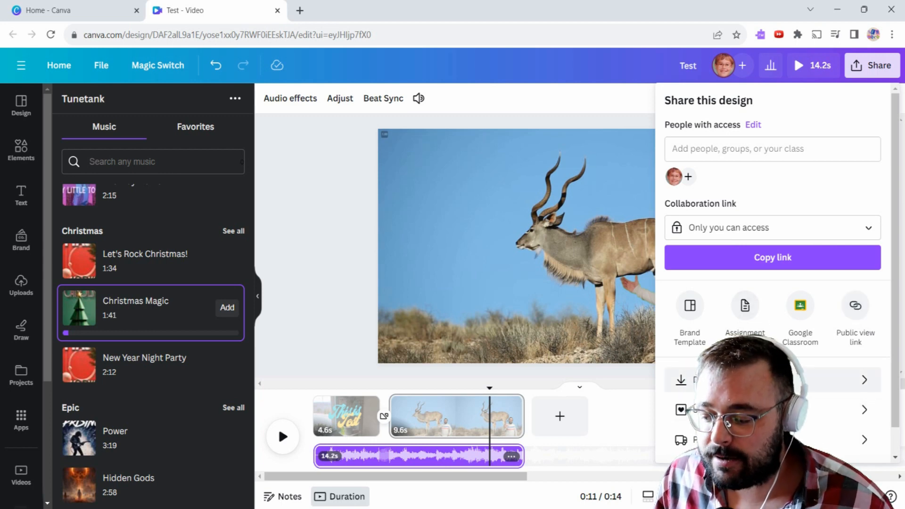
click(736, 379)
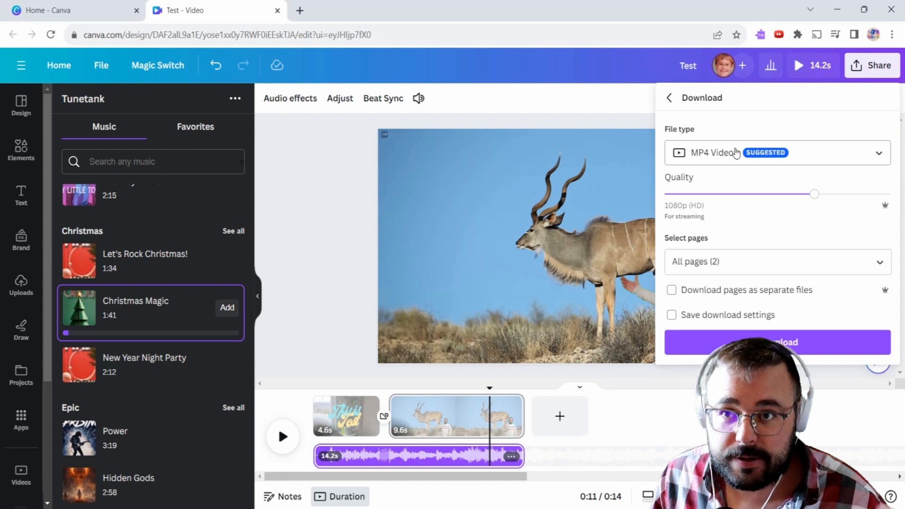
click(336, 187)
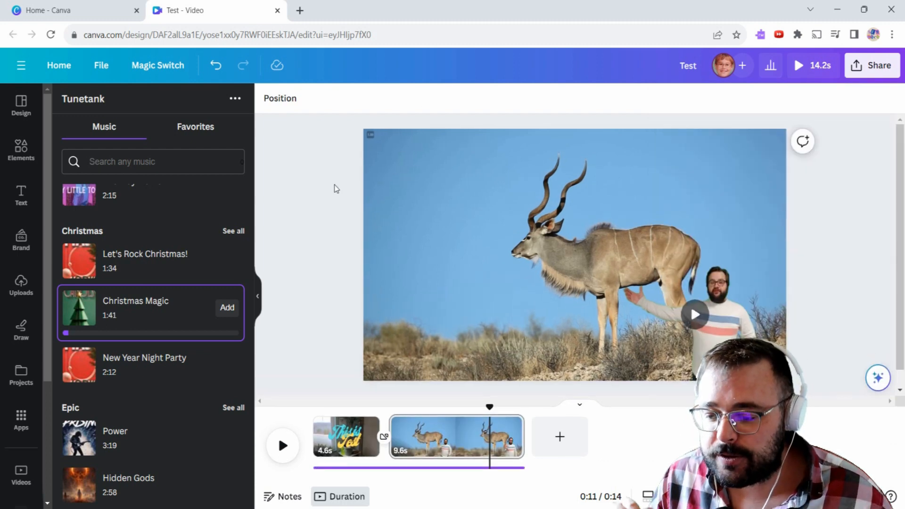